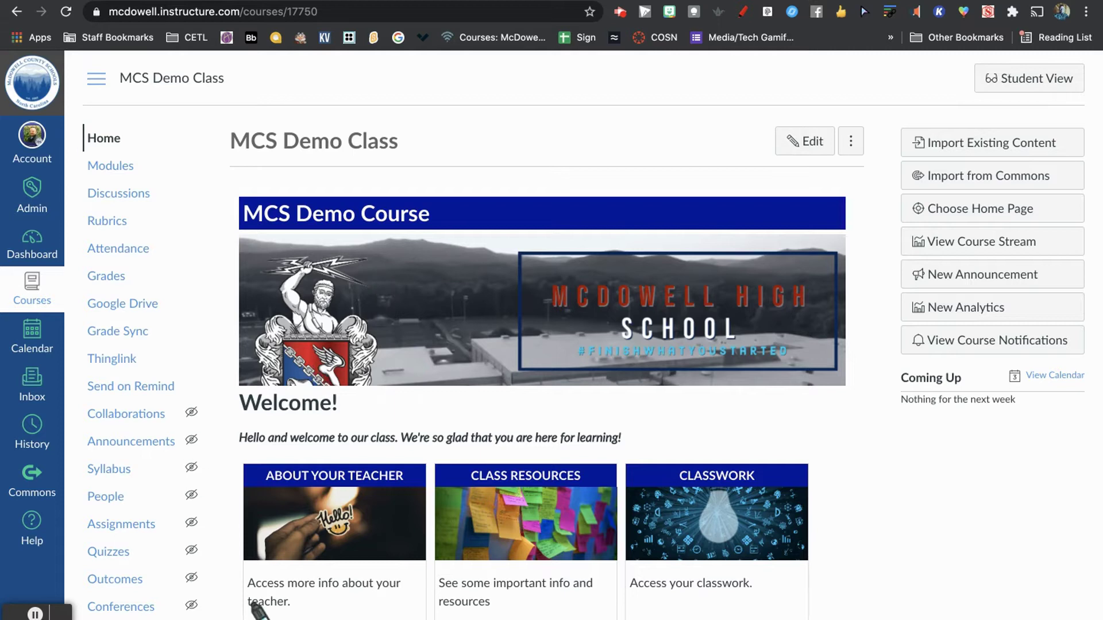
# Step: From Assignments, add a Paperwork assignment named 'Jamboard Assignment', leaving the due date unset
pyautogui.click(143, 527)
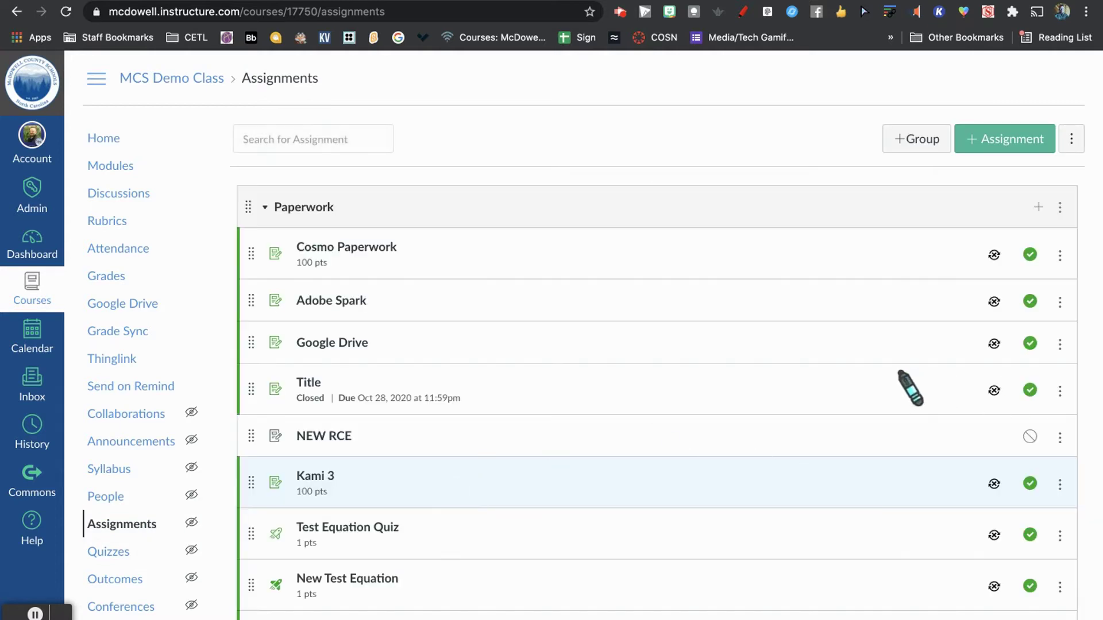
pyautogui.click(1037, 207)
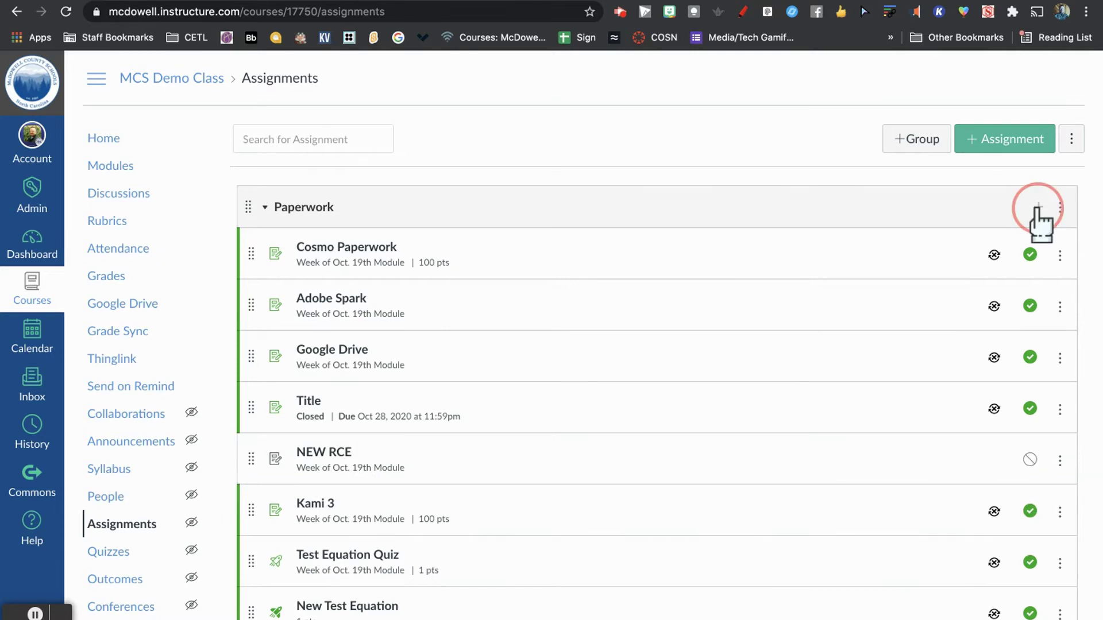
pyautogui.click(600, 328)
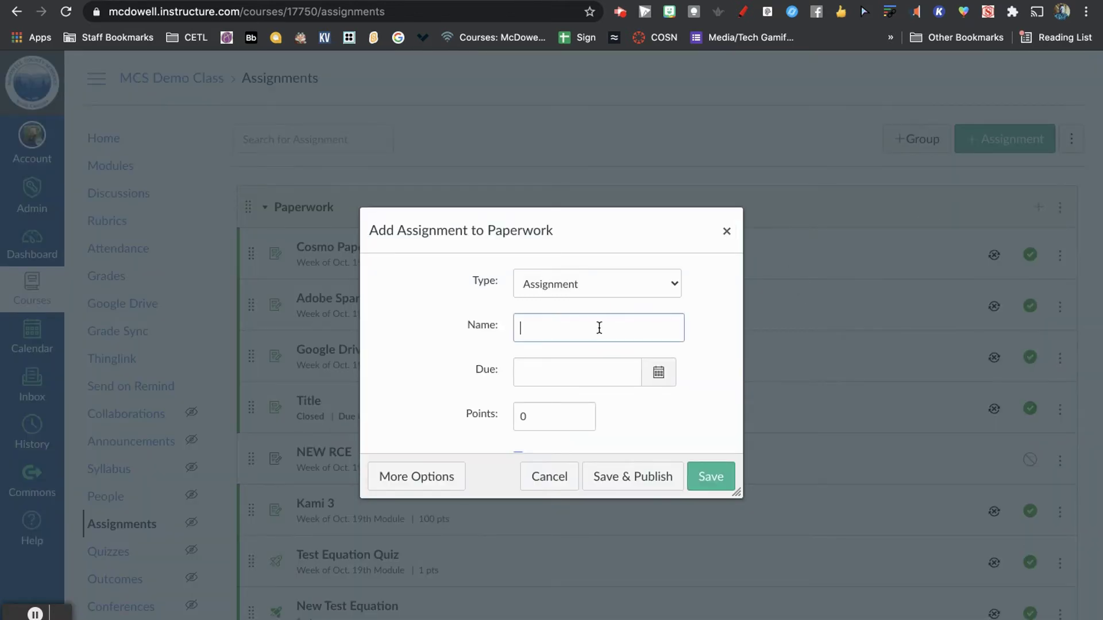
pyautogui.write('Jamboard Assignment')
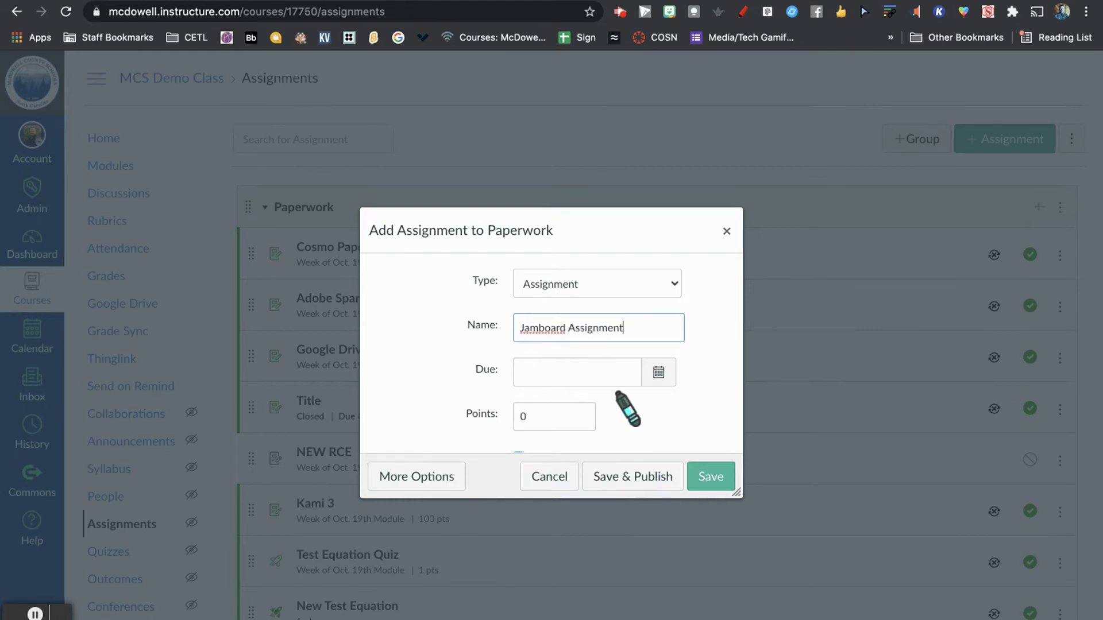
pyautogui.click(644, 372)
pyautogui.click(701, 339)
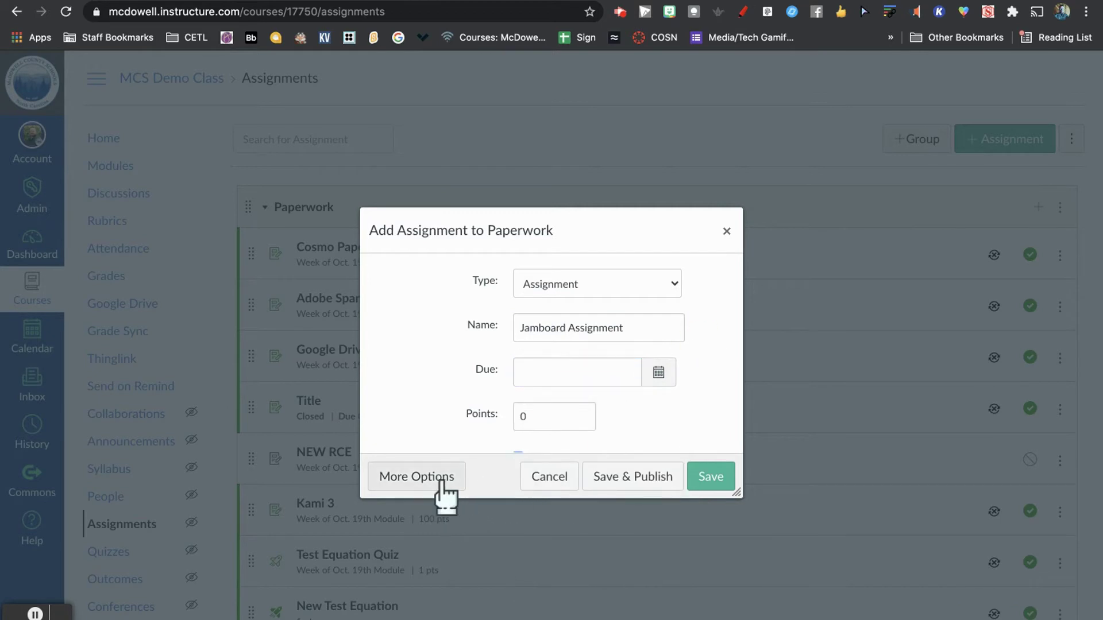
# Step: In the full editor, enter placeholder description text and set Points to 100
pyautogui.click(442, 481)
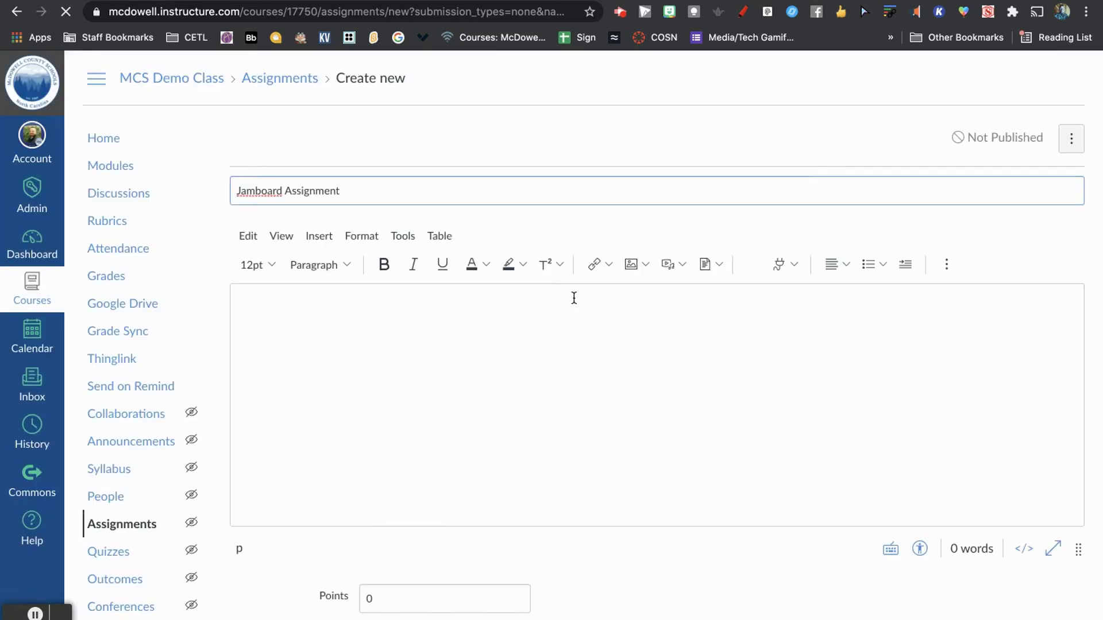
pyautogui.click(468, 343)
pyautogui.write('jakdjadjf;')
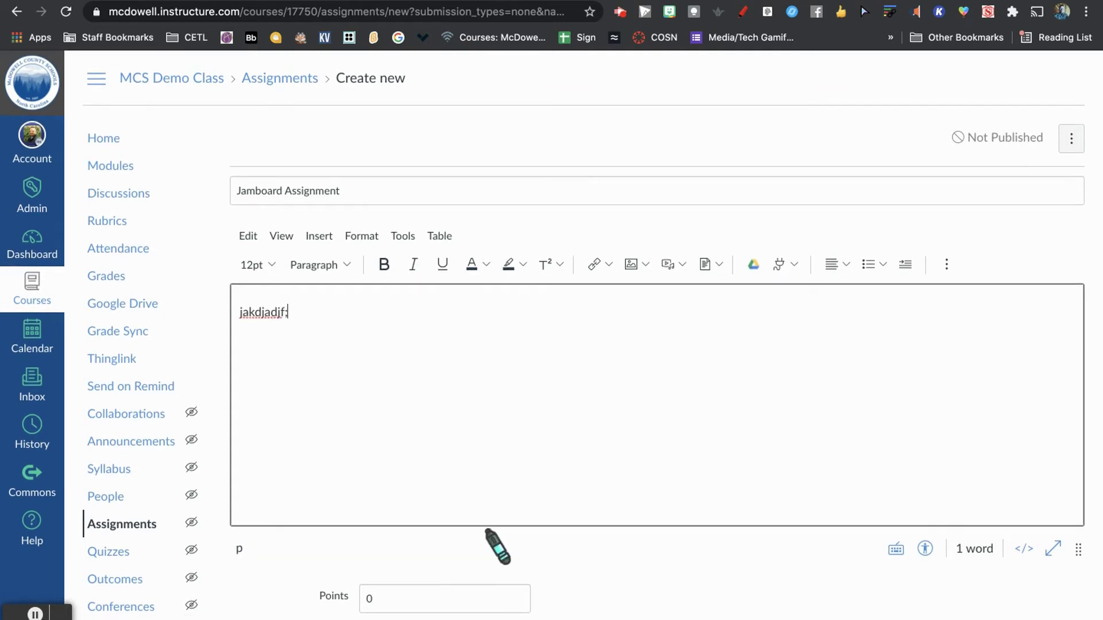
pyautogui.scroll(-3, 487, 583)
pyautogui.click(414, 523)
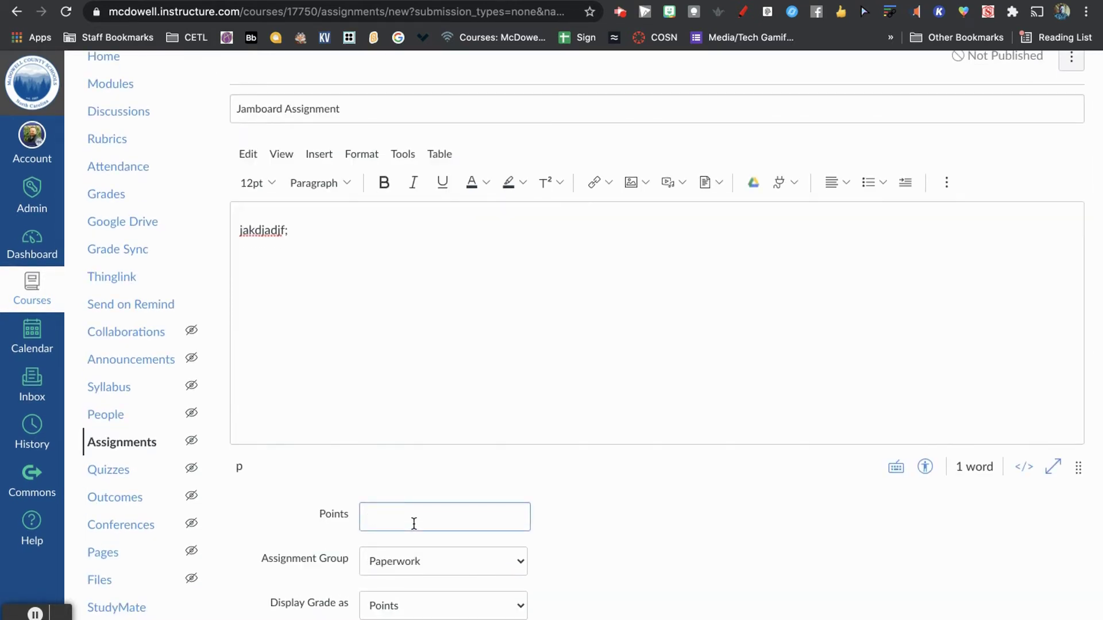
pyautogui.write('100')
# Step: Set the Submission Type to External Tool
pyautogui.scroll(-5, 670, 488)
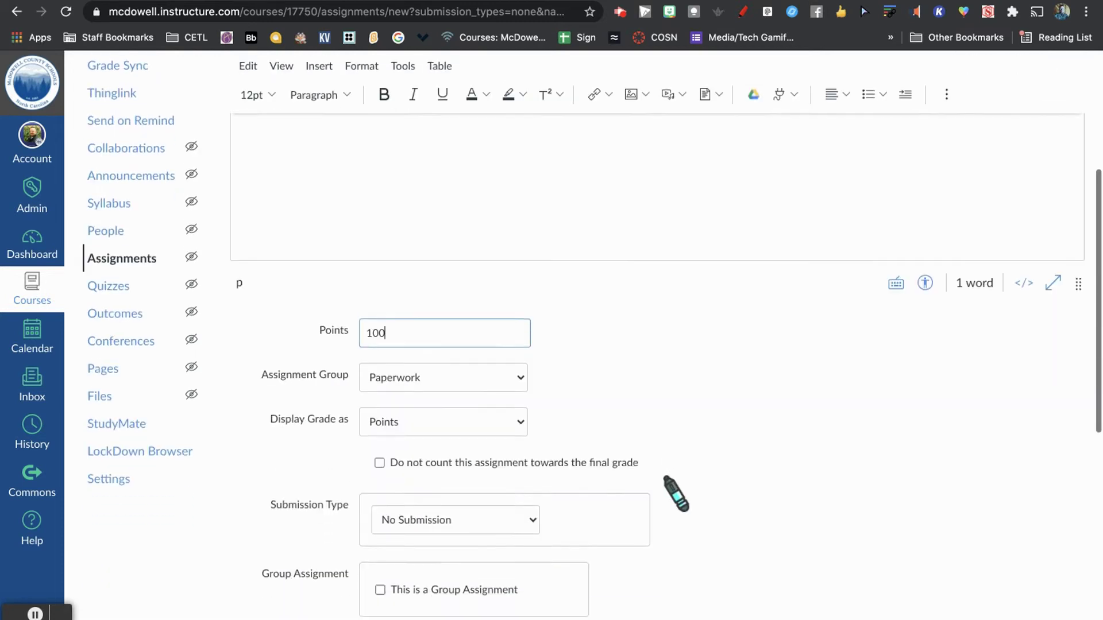
pyautogui.click(458, 441)
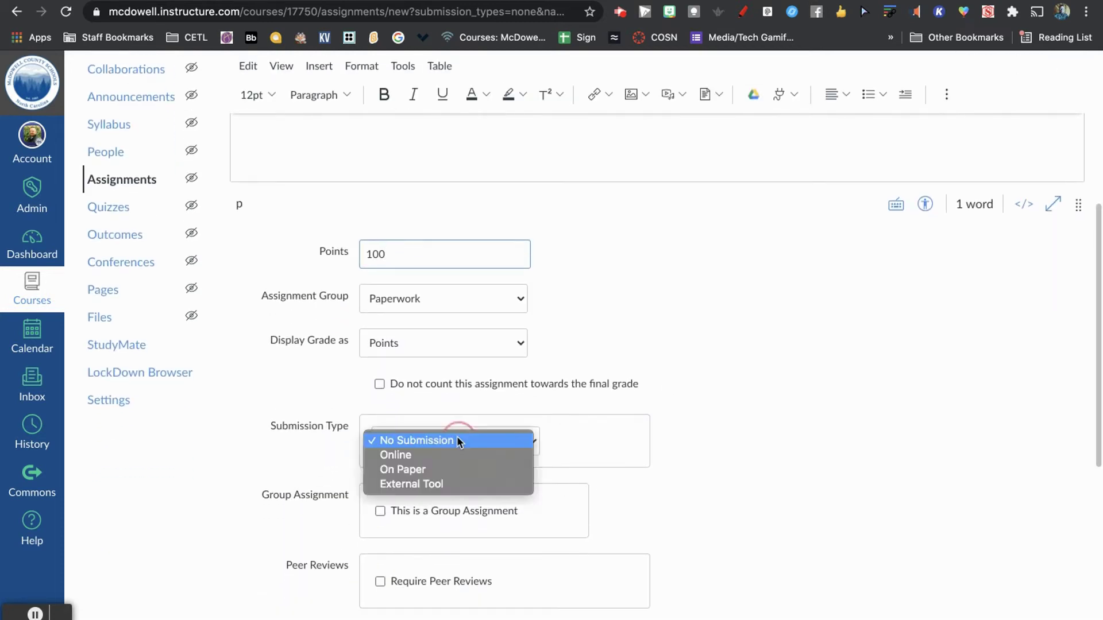
pyautogui.click(433, 484)
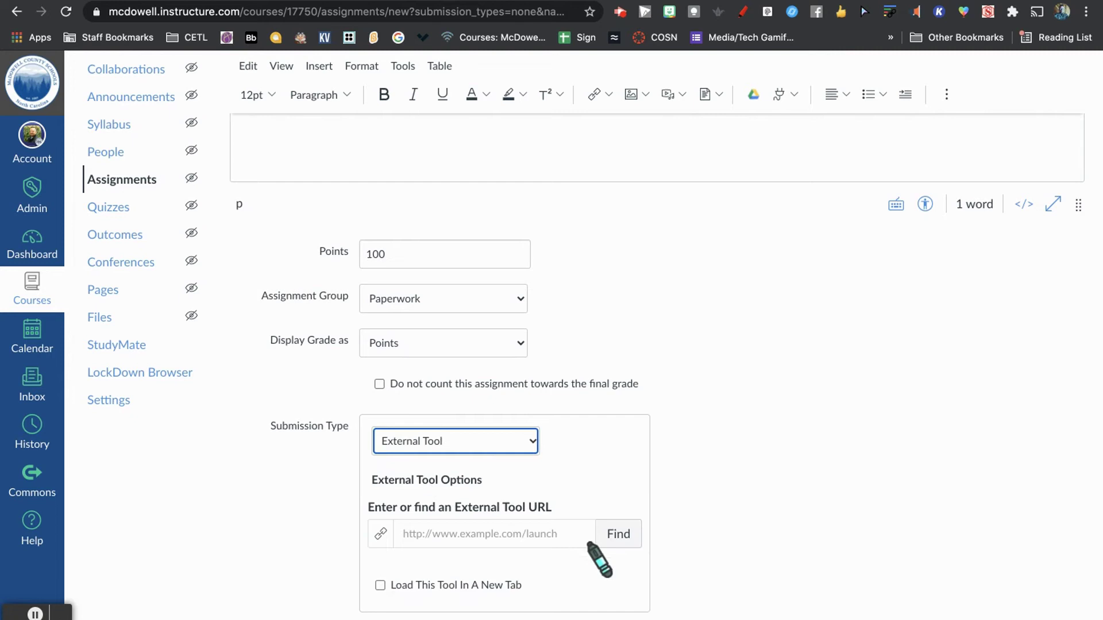
# Step: Find Google Assignments in the Configure External Tool list and select it
pyautogui.click(616, 537)
pyautogui.scroll(-5, 618, 400)
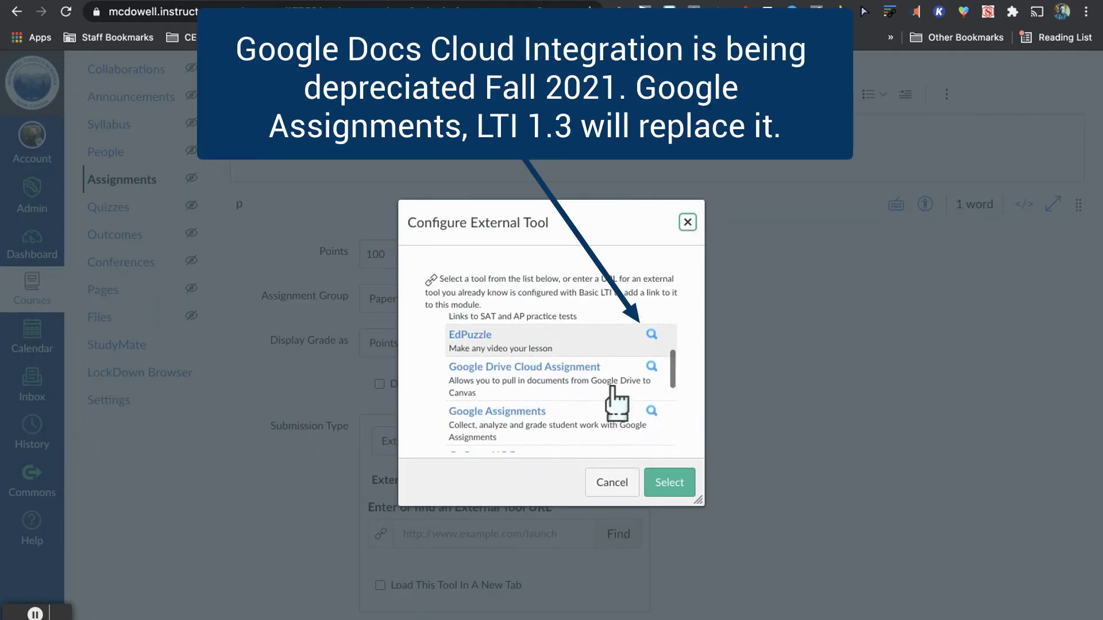
pyautogui.scroll(-1, 616, 399)
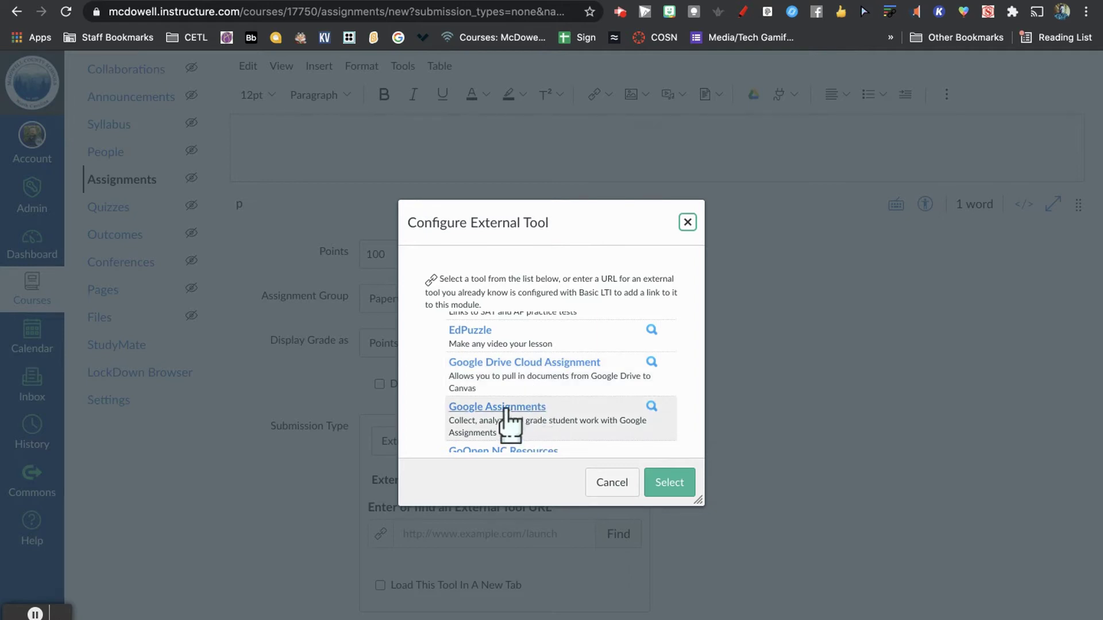
pyautogui.click(508, 408)
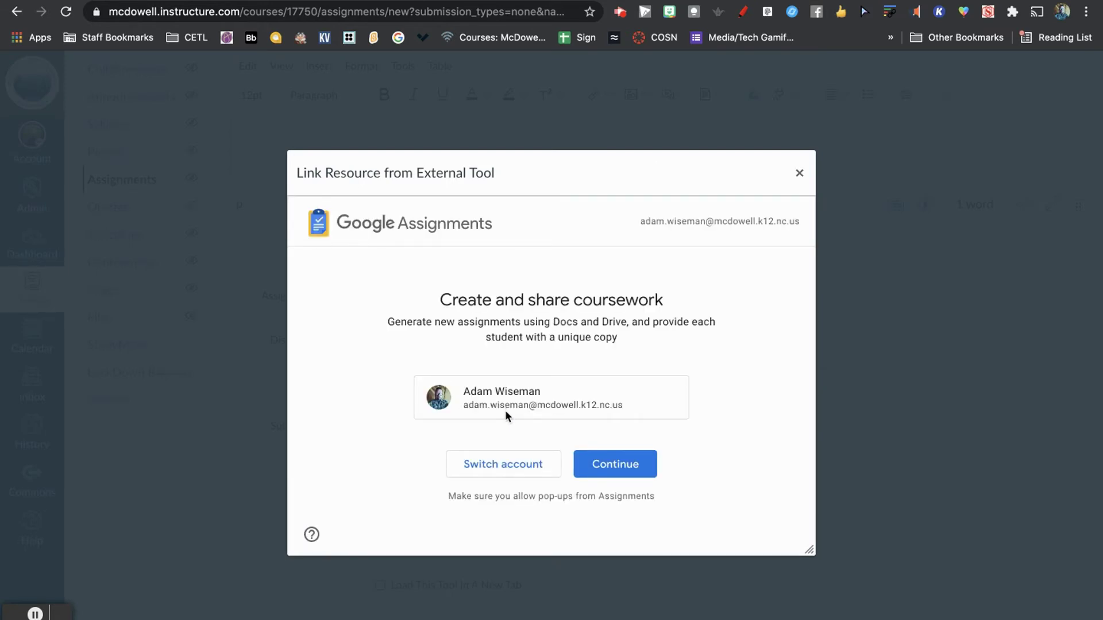
# Step: Attach My Template from Drive and create the 100-point Google assignment
pyautogui.click(628, 463)
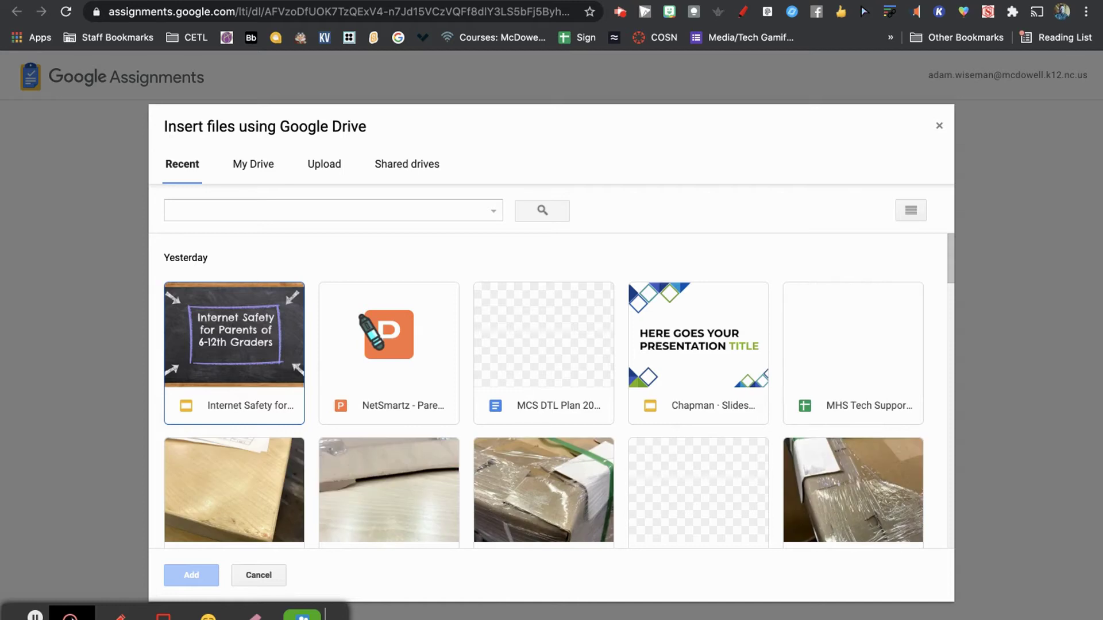
pyautogui.scroll(-5, 258, 468)
pyautogui.click(259, 467)
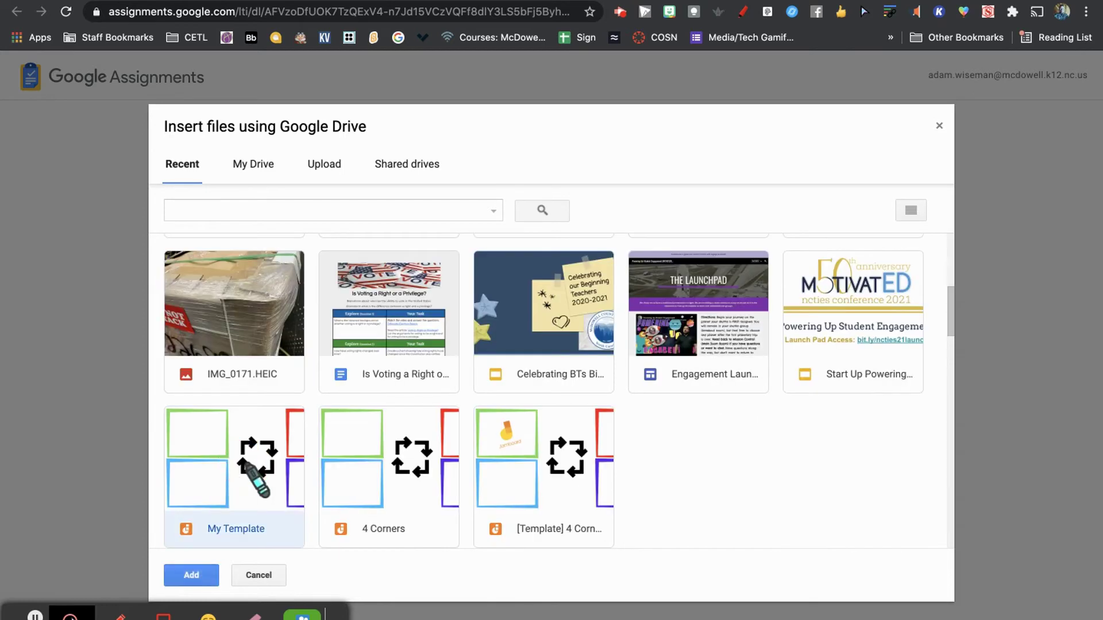
pyautogui.click(195, 577)
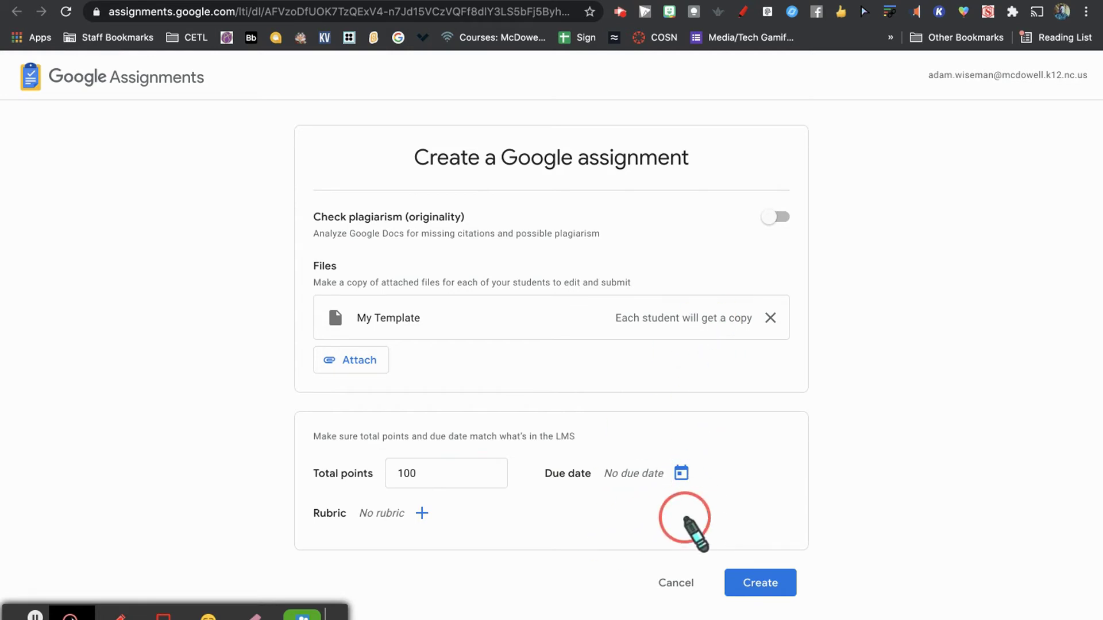
pyautogui.click(762, 584)
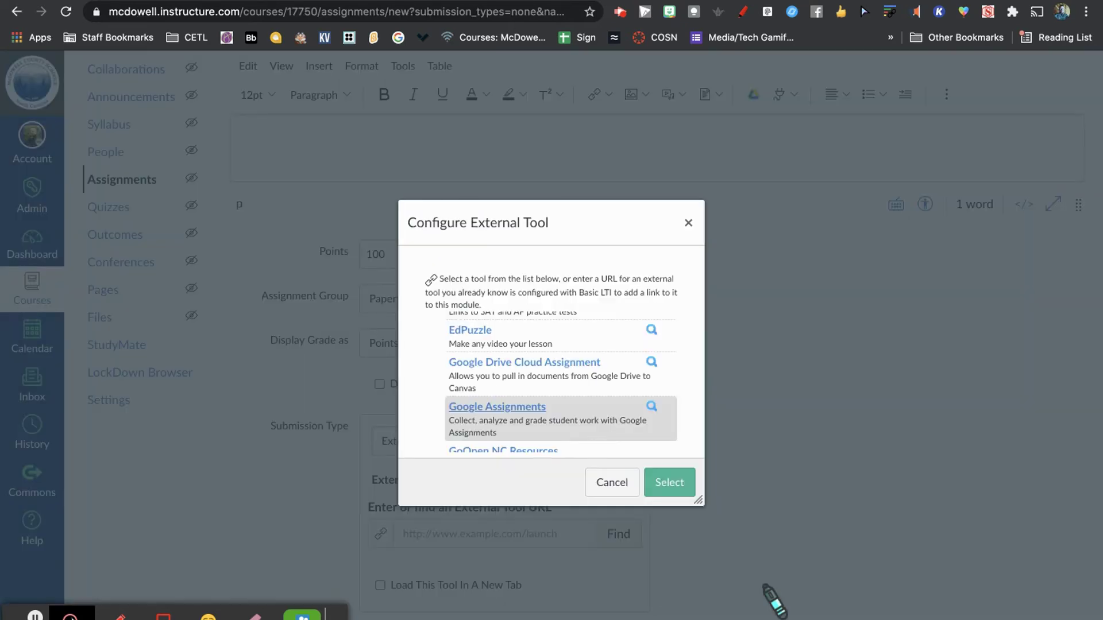
# Step: Confirm Google Assignments as the tool, untick Sync to PowerTeacher Pro, and Save & Publish
pyautogui.click(666, 485)
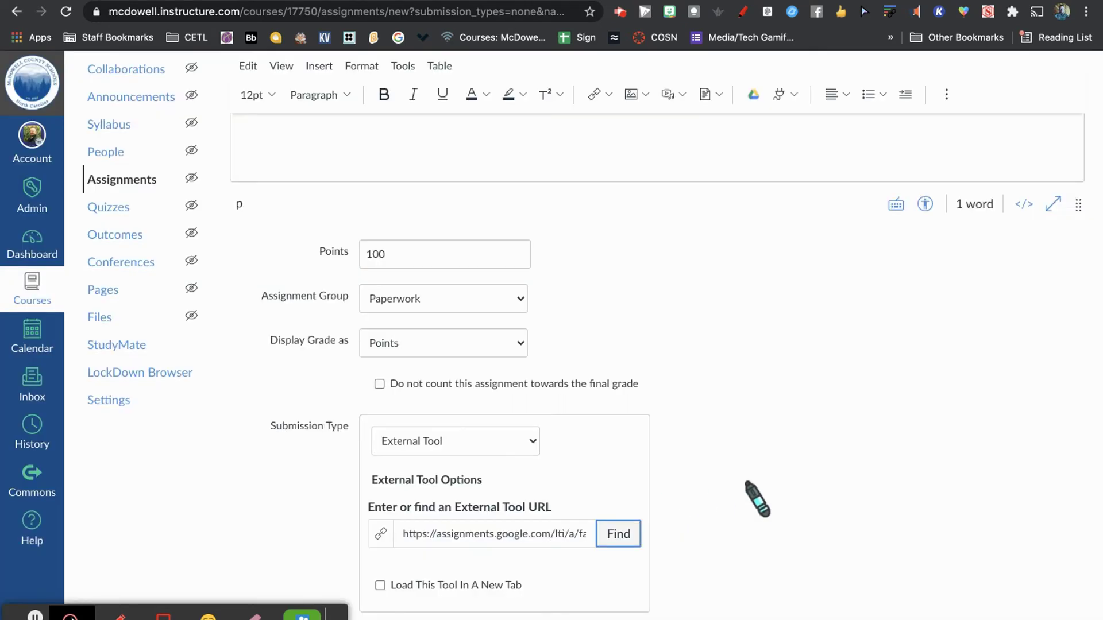
pyautogui.scroll(-3, 746, 483)
pyautogui.scroll(-5, 757, 499)
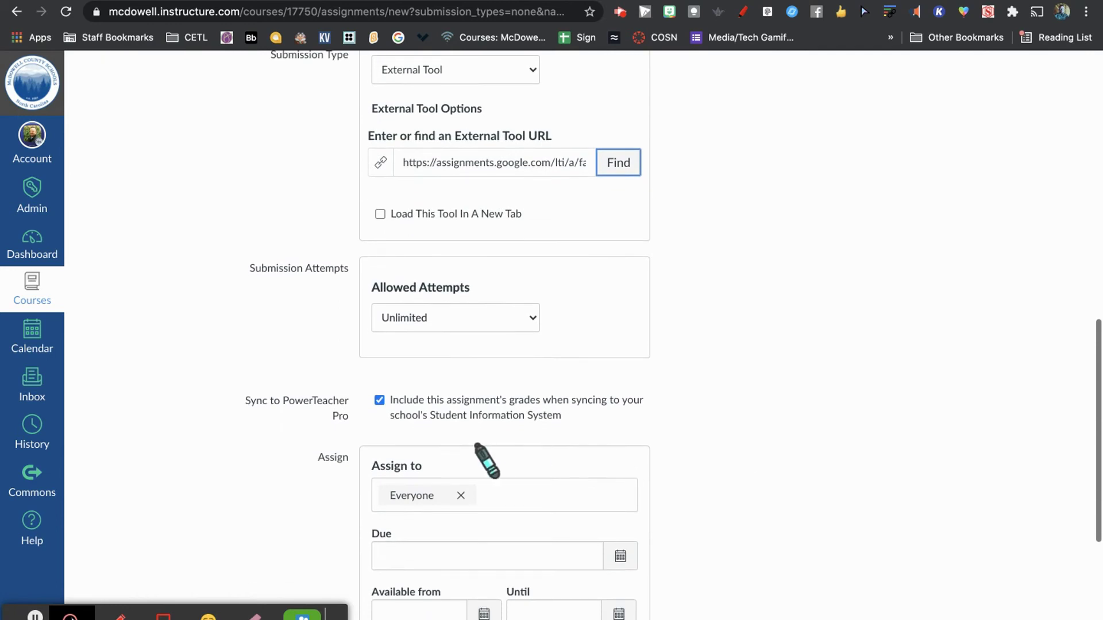
pyautogui.click(380, 400)
pyautogui.scroll(-5, 605, 490)
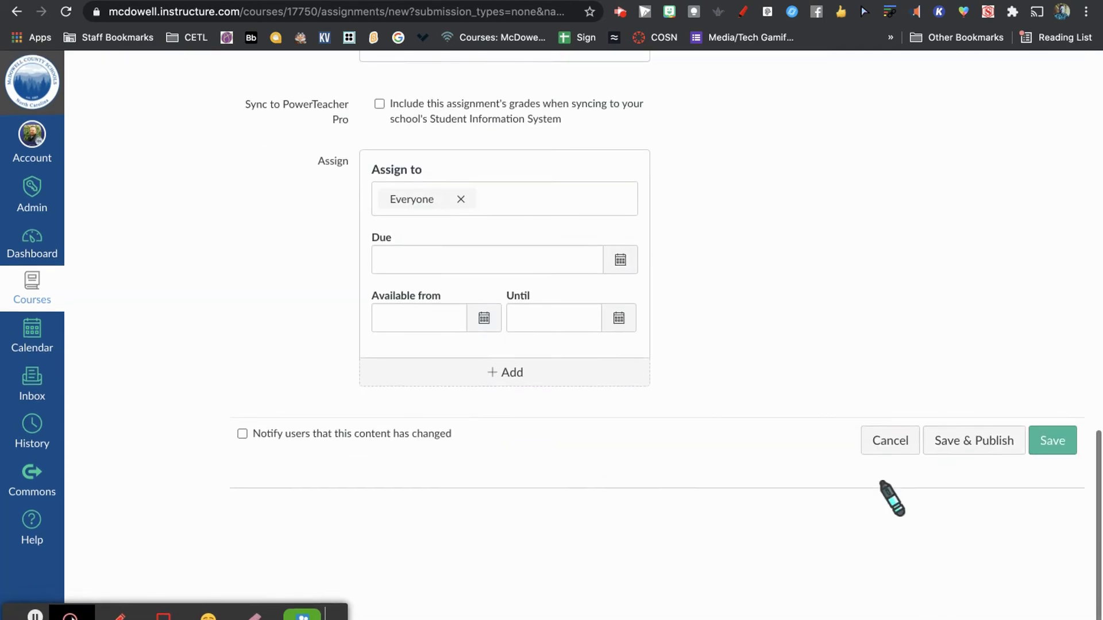
pyautogui.click(967, 442)
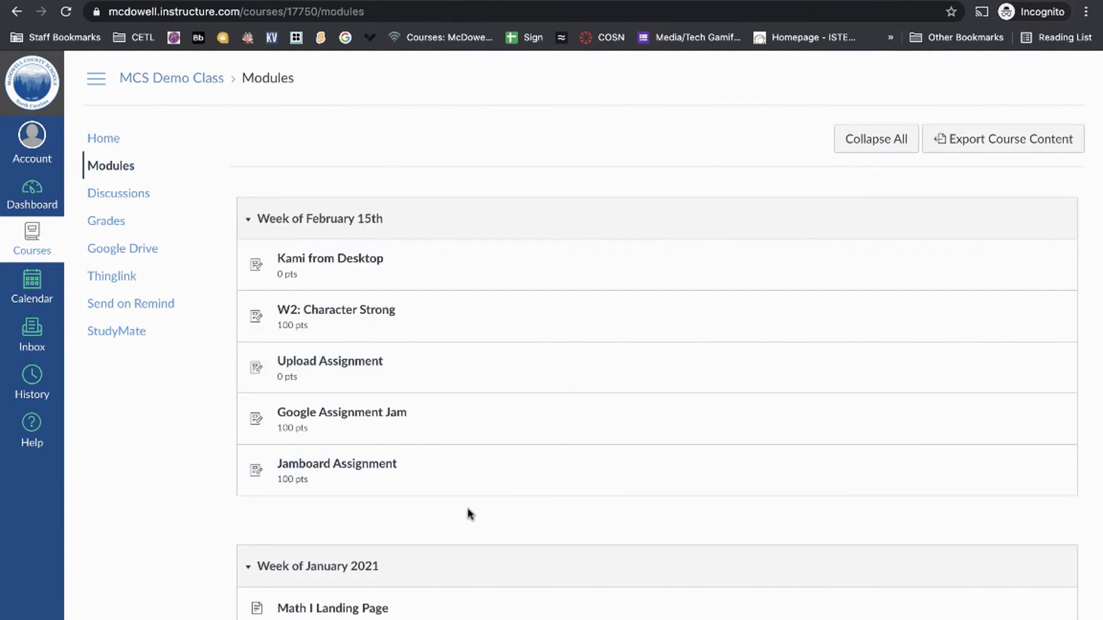
# Step: As a student, open Jamboard Assignment from Modules and close the extra tab
pyautogui.click(353, 469)
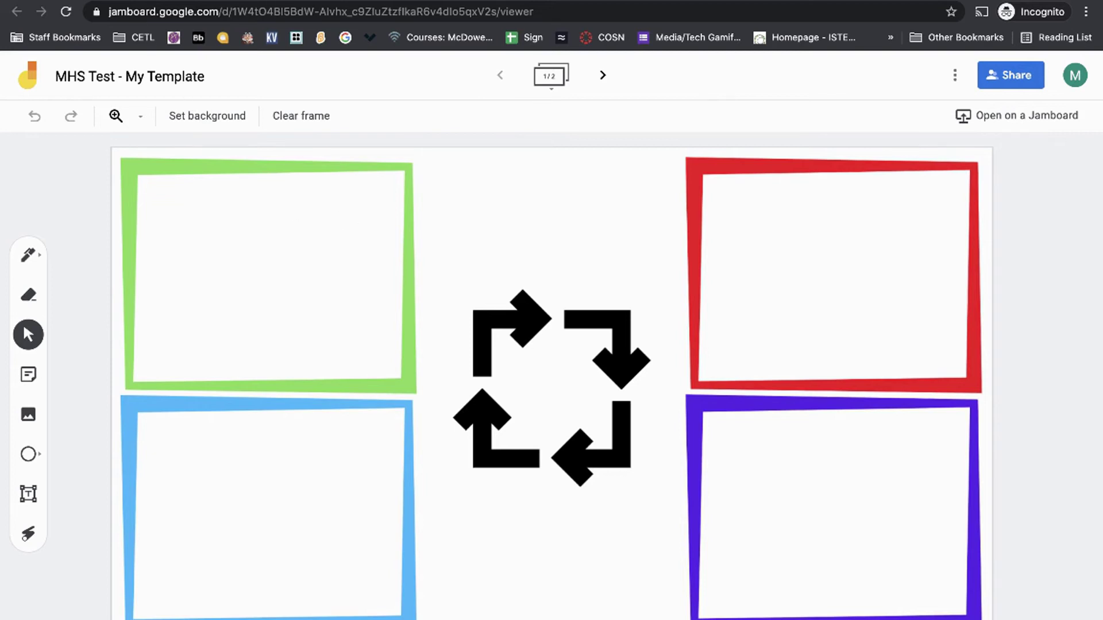
pyautogui.hotkey('ctrl', 'w')
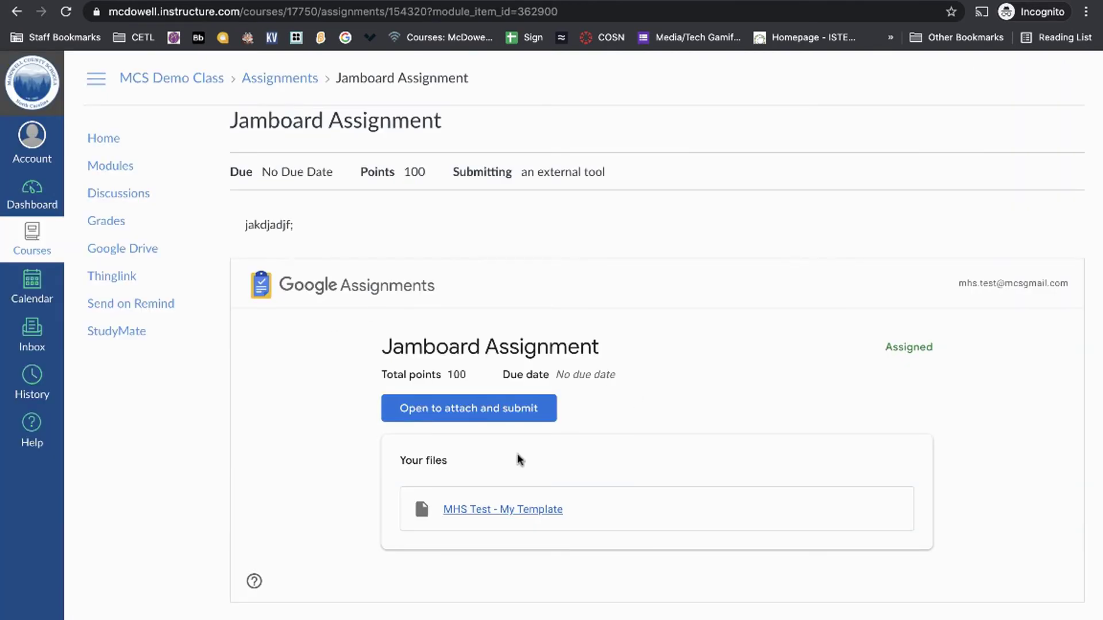
pyautogui.scroll(-1, 667, 421)
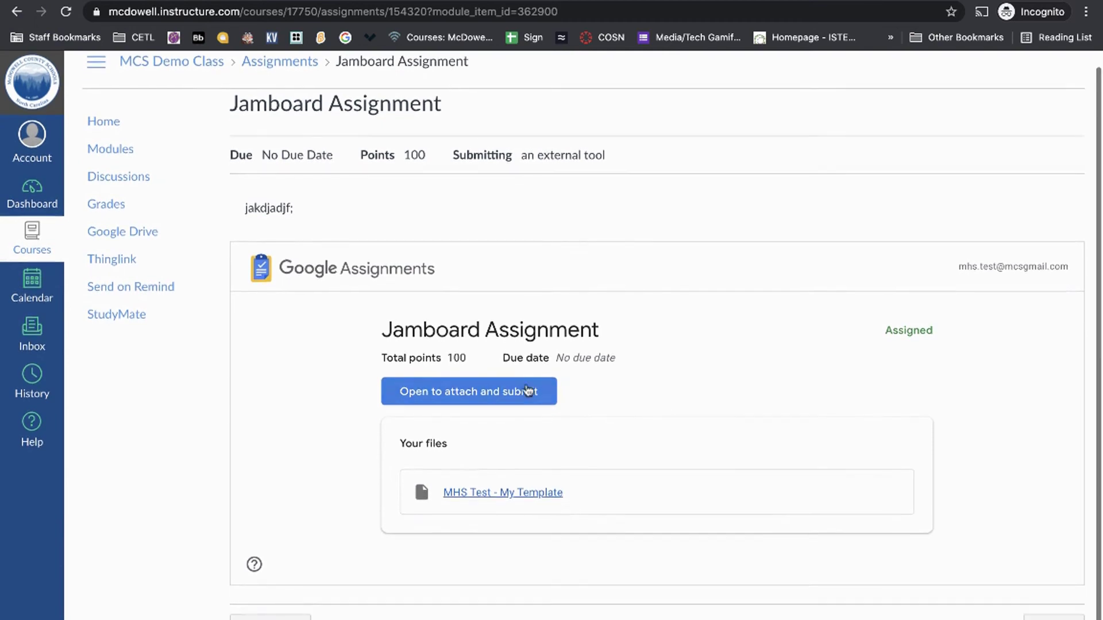
# Step: Open the assignment to attach and submit, then cancel the Submit confirmation
pyautogui.click(513, 391)
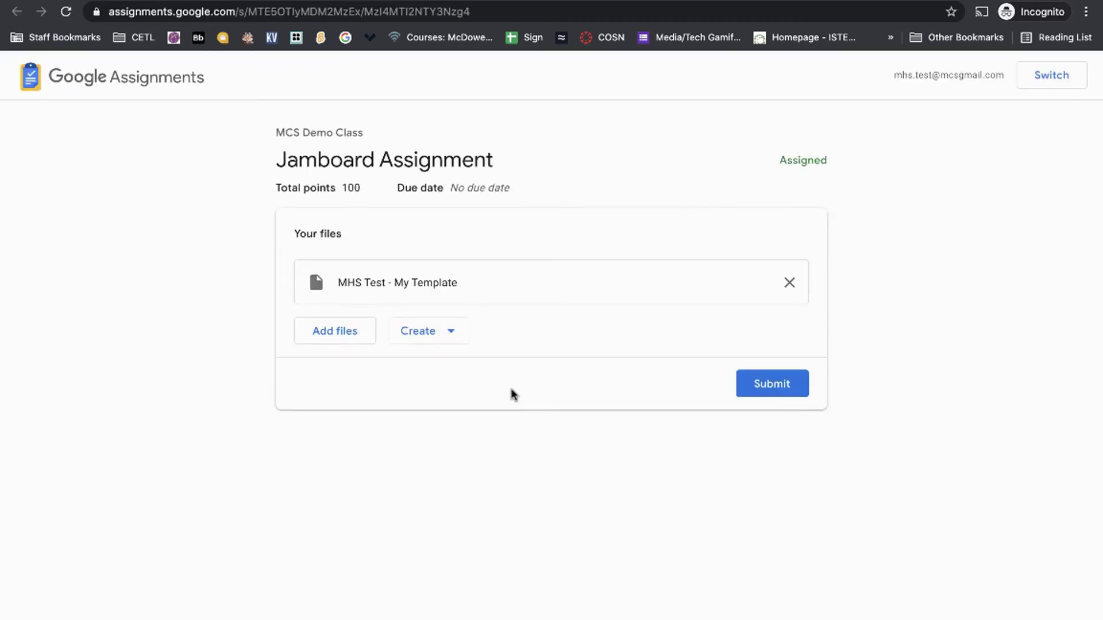
pyautogui.click(766, 384)
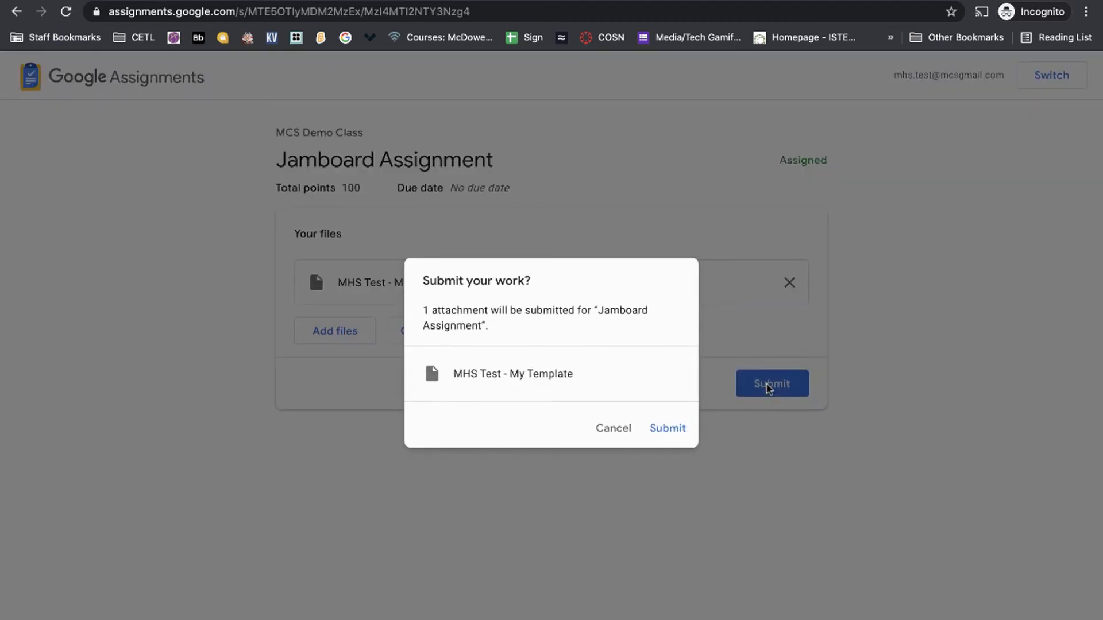
pyautogui.click(610, 425)
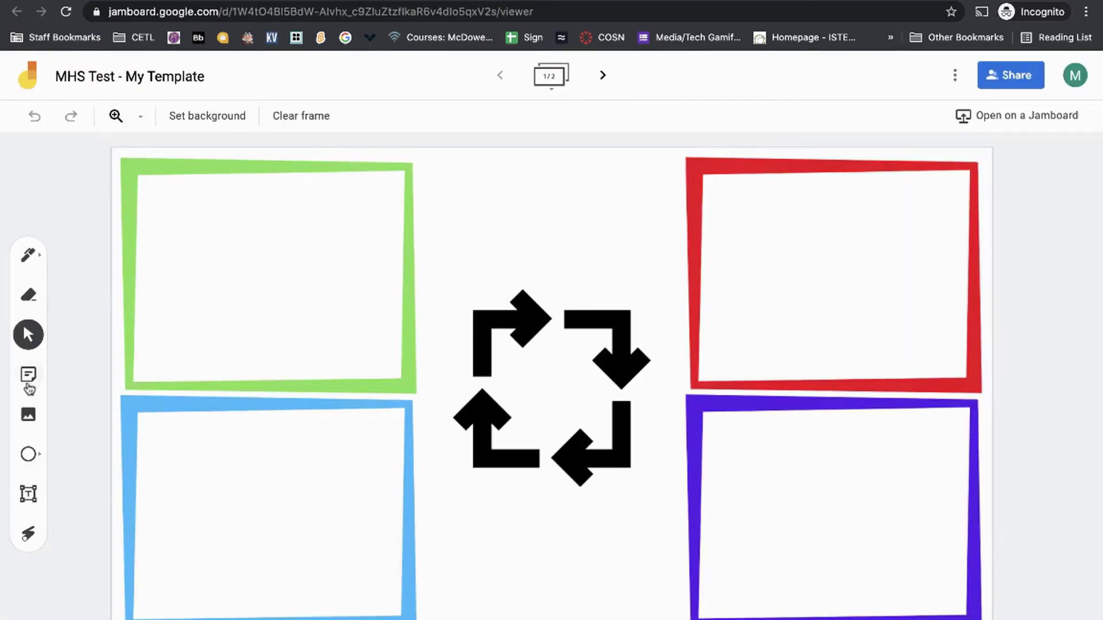
# Step: Add a 'Hey' sticky note, discard the extra empty note, and return to the assignment tab
pyautogui.click(27, 376)
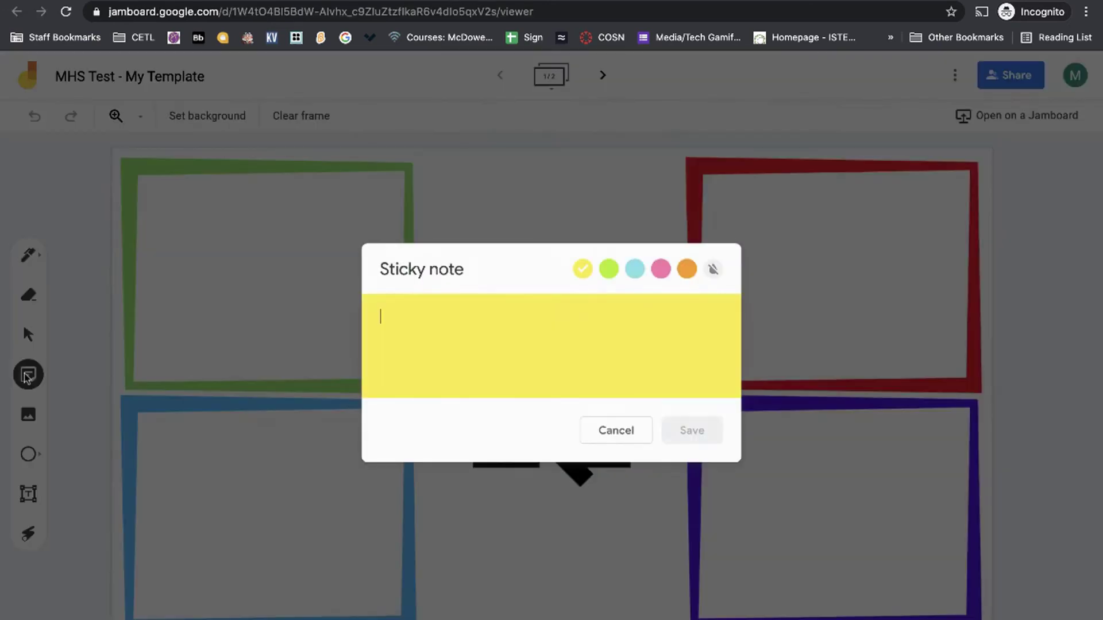
pyautogui.write('Hey')
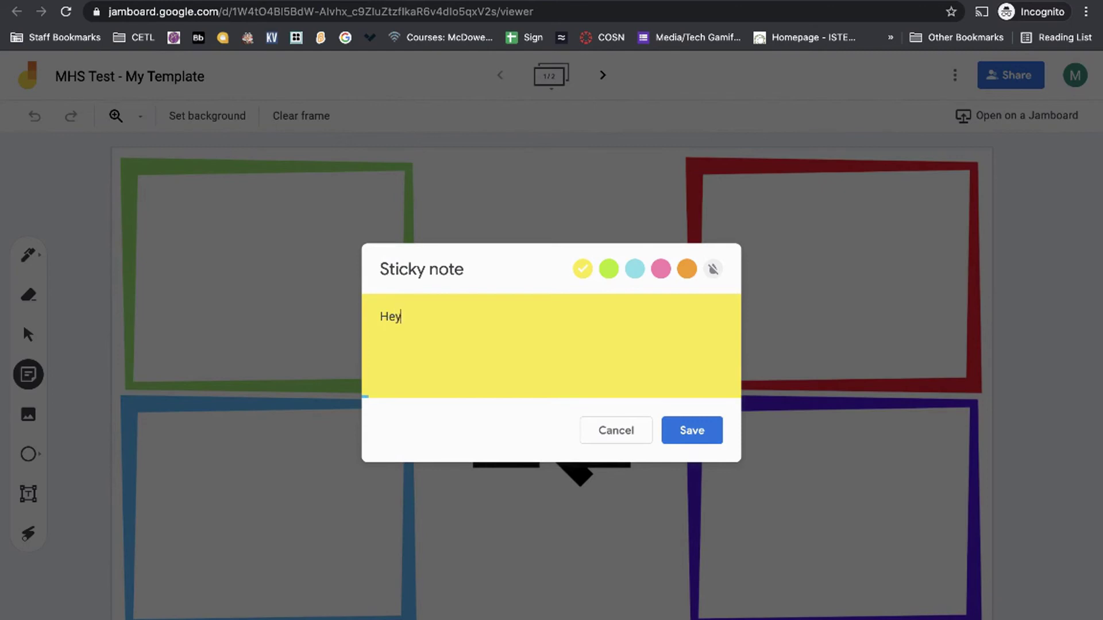
pyautogui.click(697, 432)
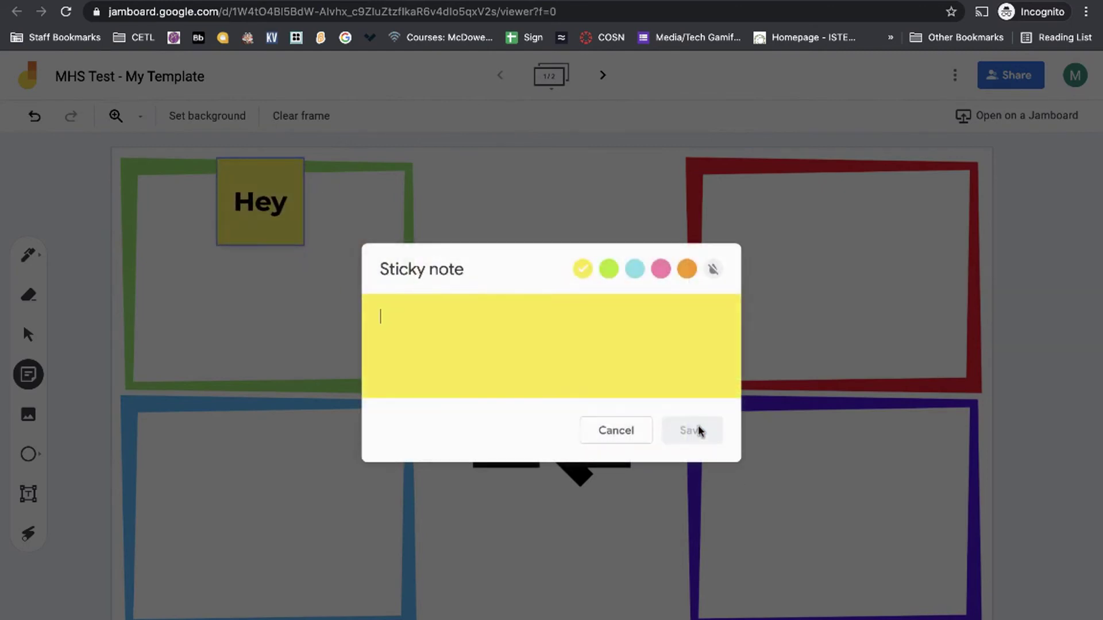
pyautogui.click(618, 432)
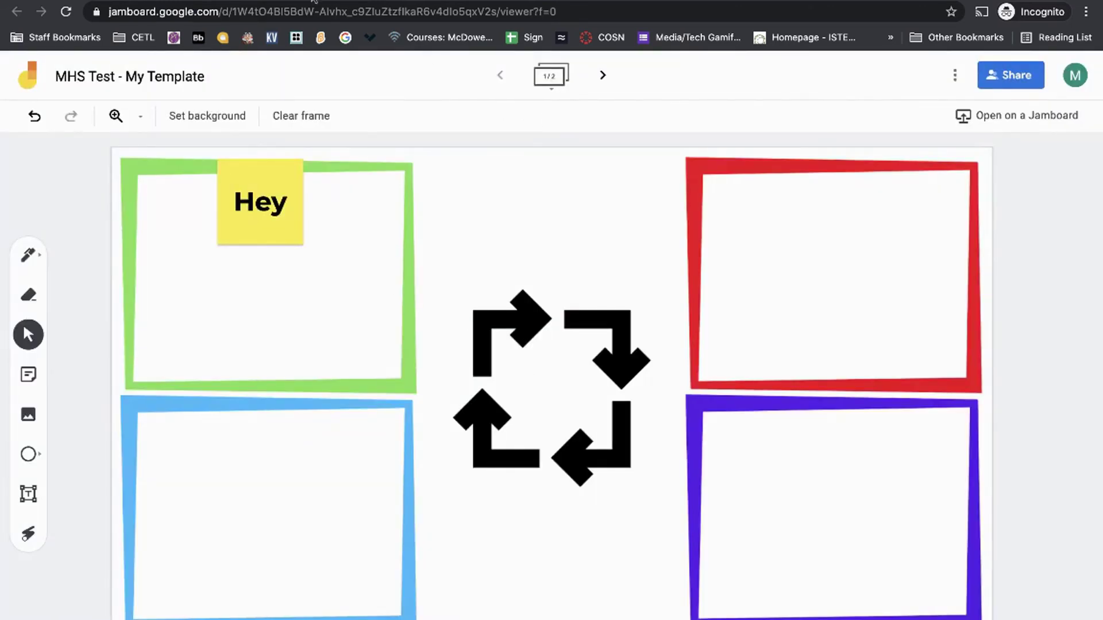
pyautogui.click(314, 2)
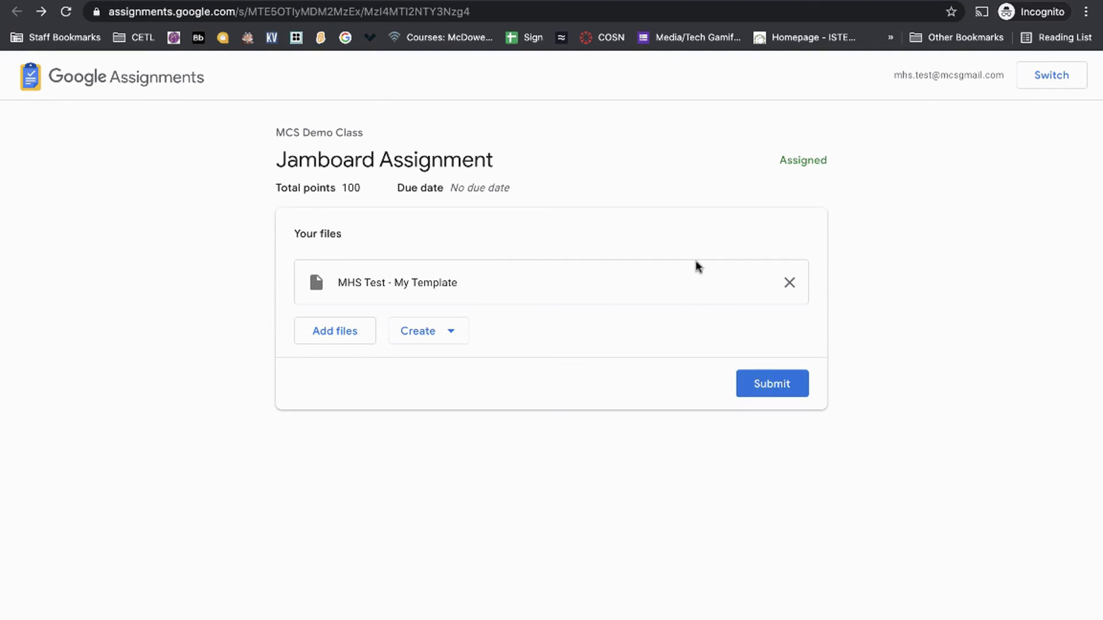
# Step: Submit the edited My Template Jamboard, then switch to the teacher's browser window
pyautogui.click(777, 388)
pyautogui.click(660, 430)
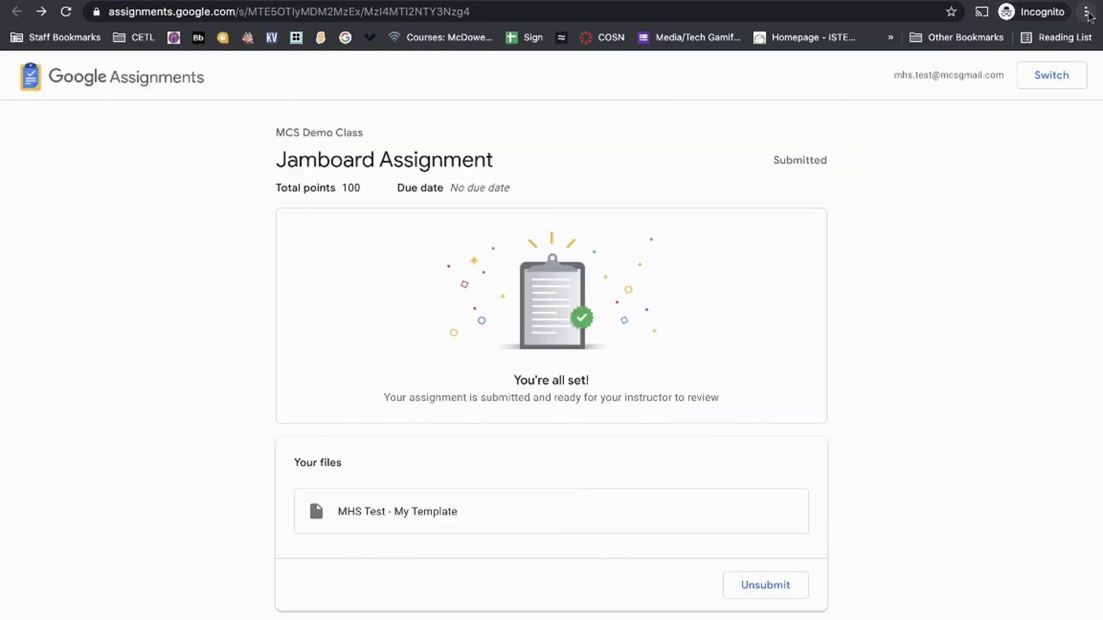
pyautogui.moveTo(636, 618)
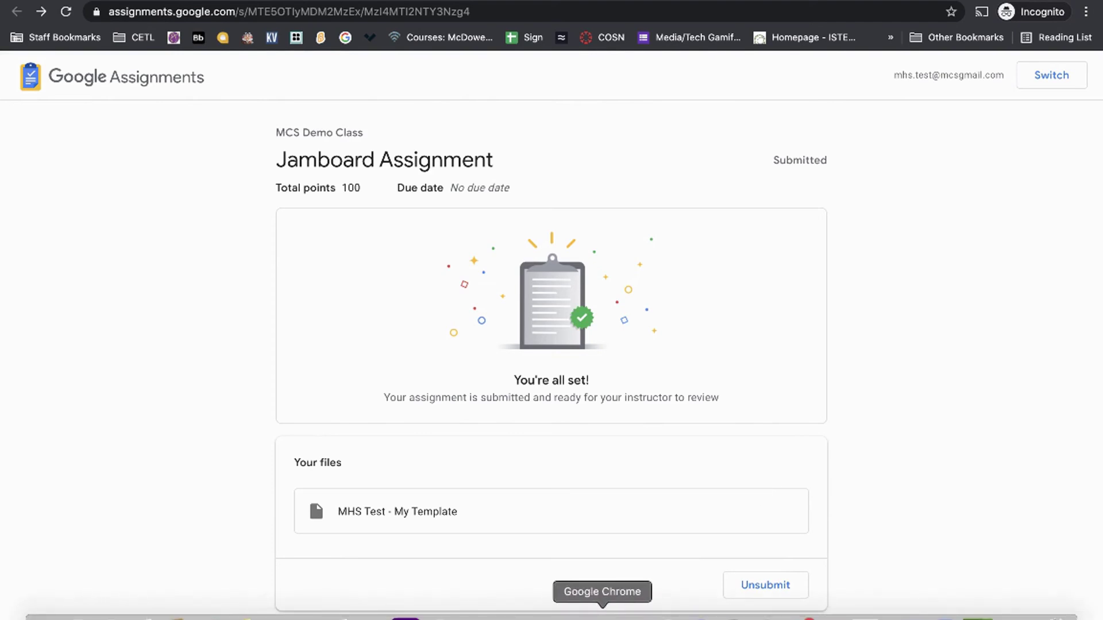
pyautogui.rightClick(602, 615)
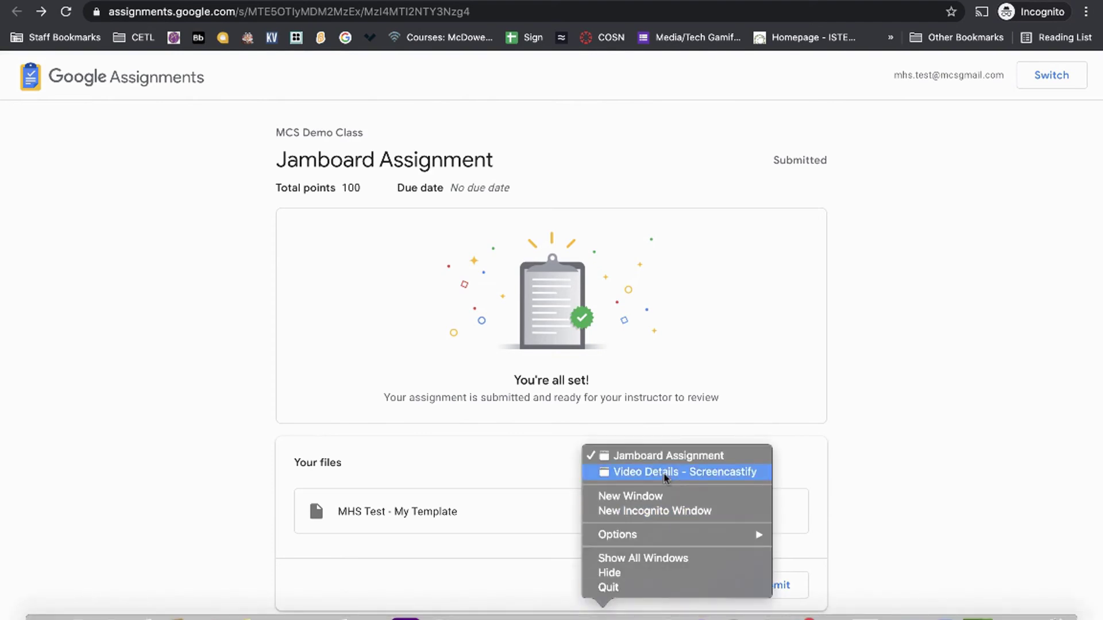
pyautogui.click(665, 472)
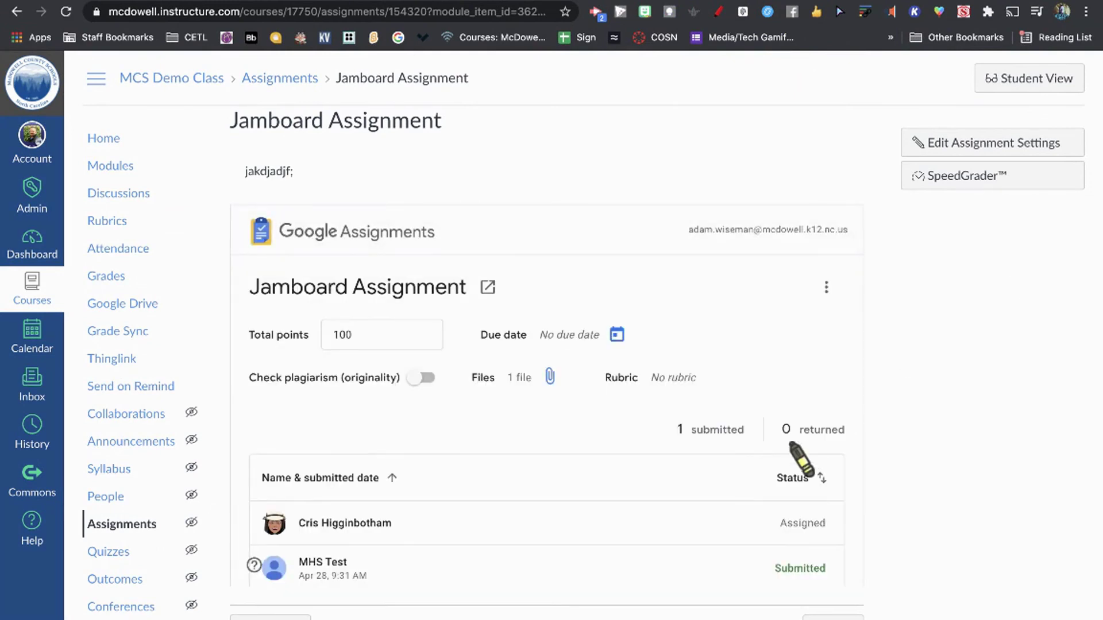
# Step: Open the Jamboard Assignment title link in the embedded Google Assignments panel
pyautogui.scroll(-1, 572, 531)
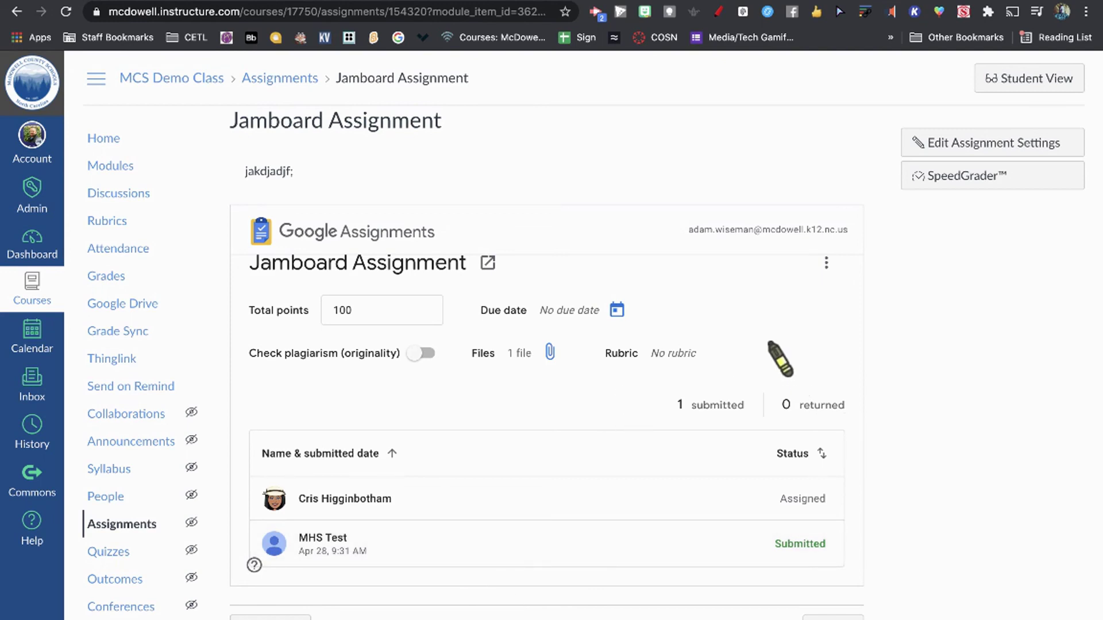
pyautogui.scroll(1, 777, 360)
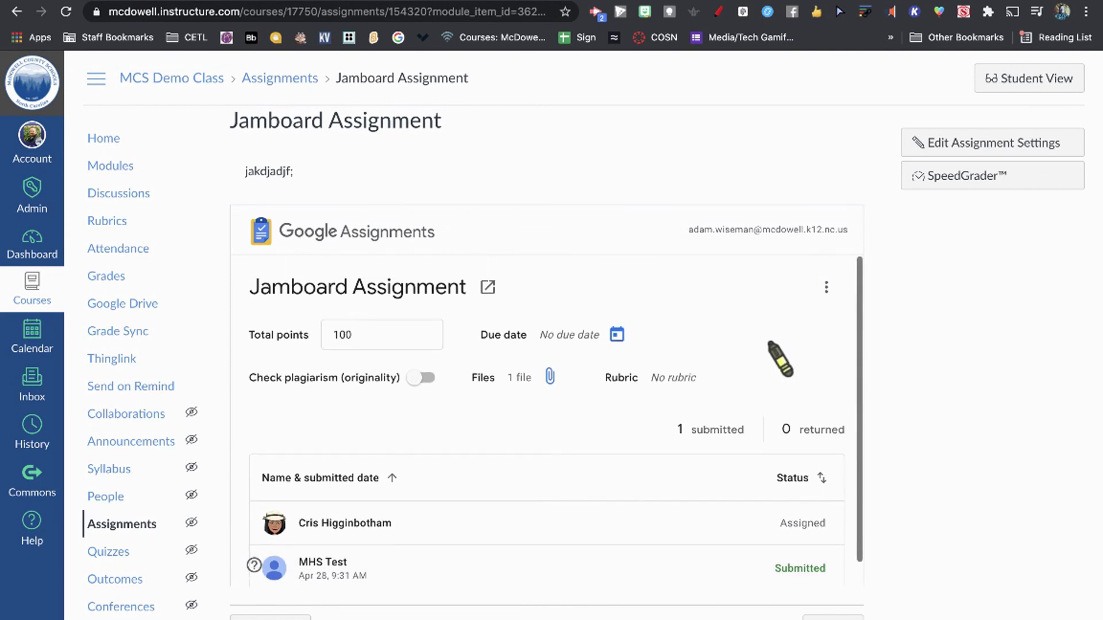
pyautogui.click(432, 295)
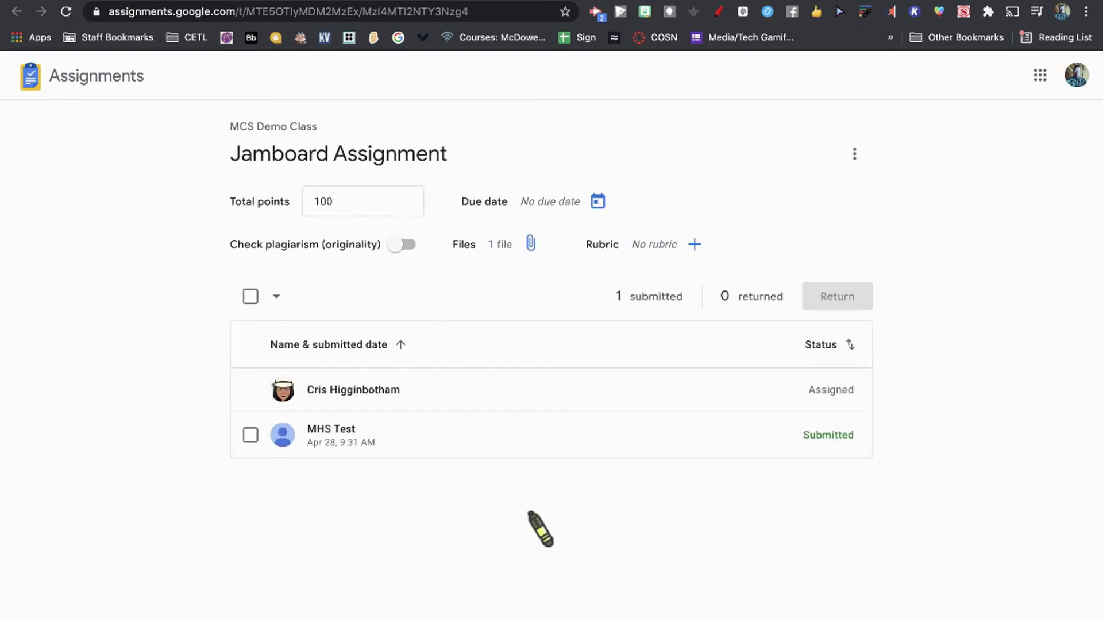
# Step: Open the student's submitted My Template Jamboard and check its Open with Jamboard app options
pyautogui.click(325, 432)
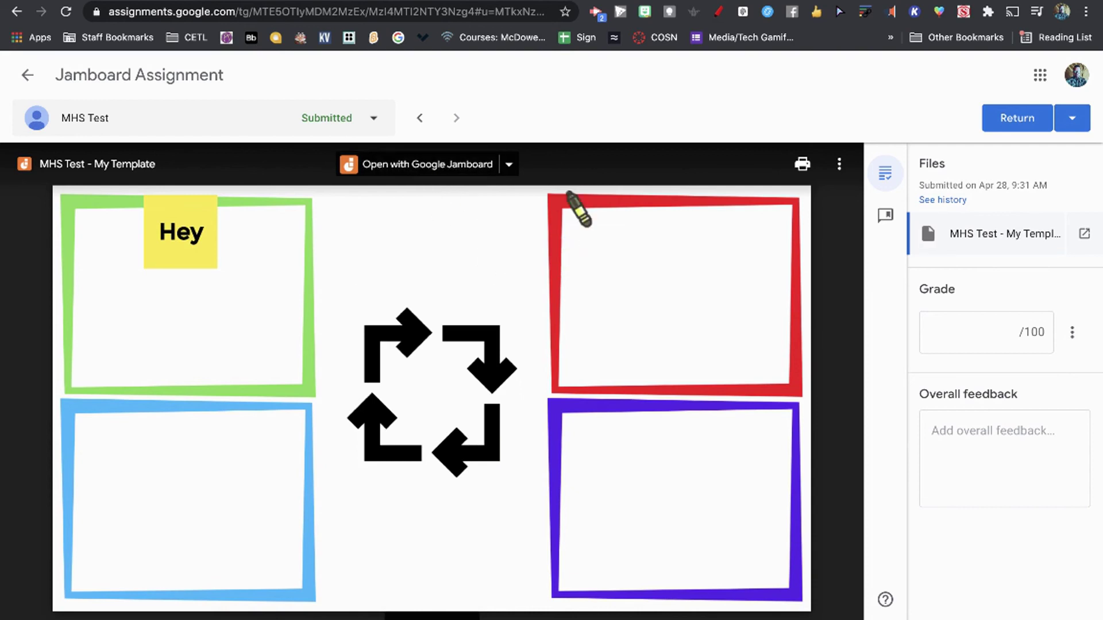
pyautogui.click(509, 165)
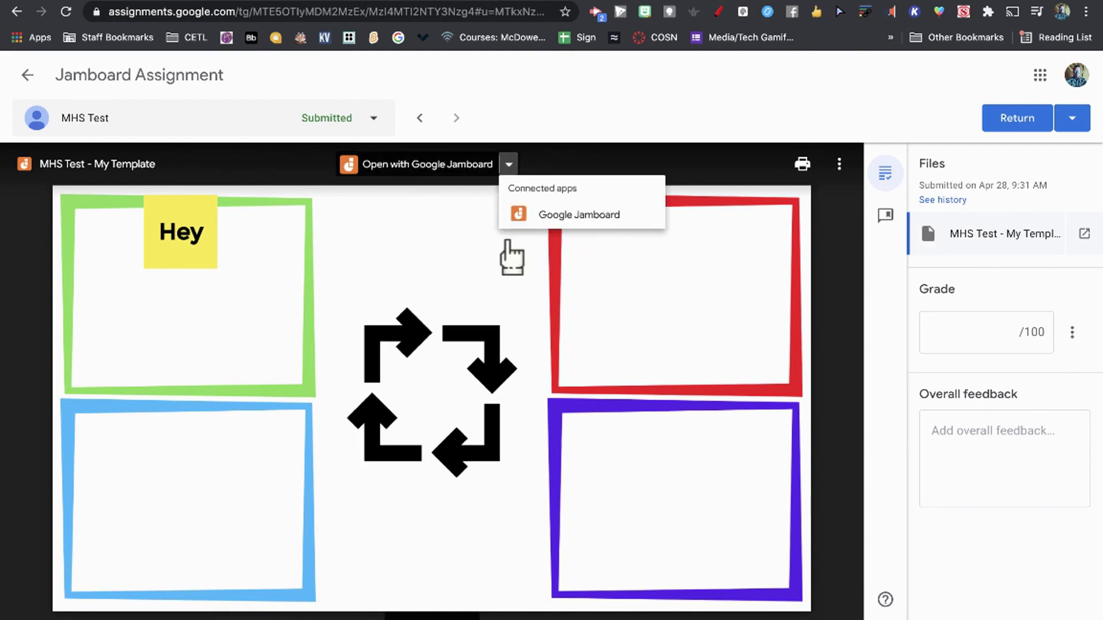
pyautogui.click(279, 177)
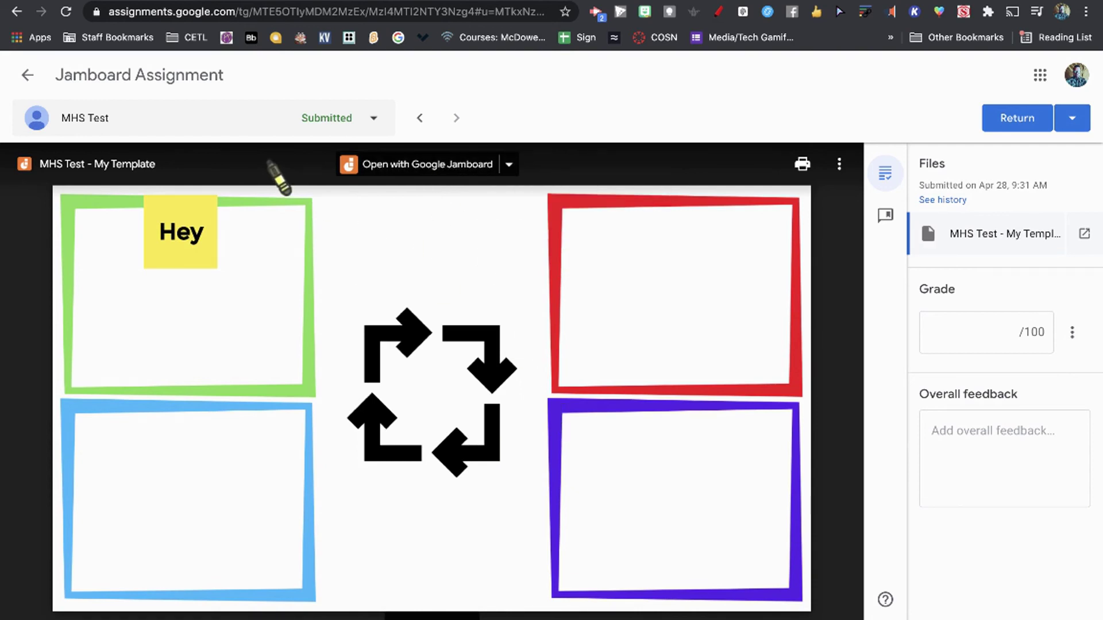